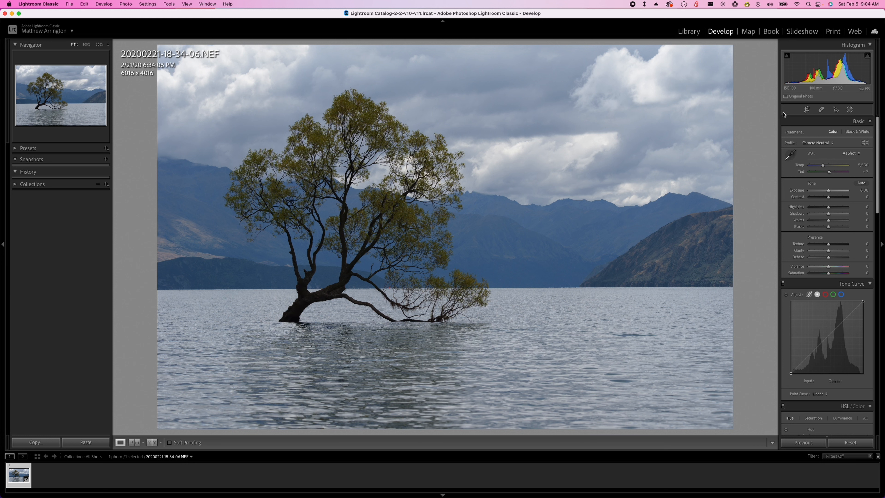
Straighten the photo by levelling it along the lake's waterline and finish the crop
left_click(807, 110)
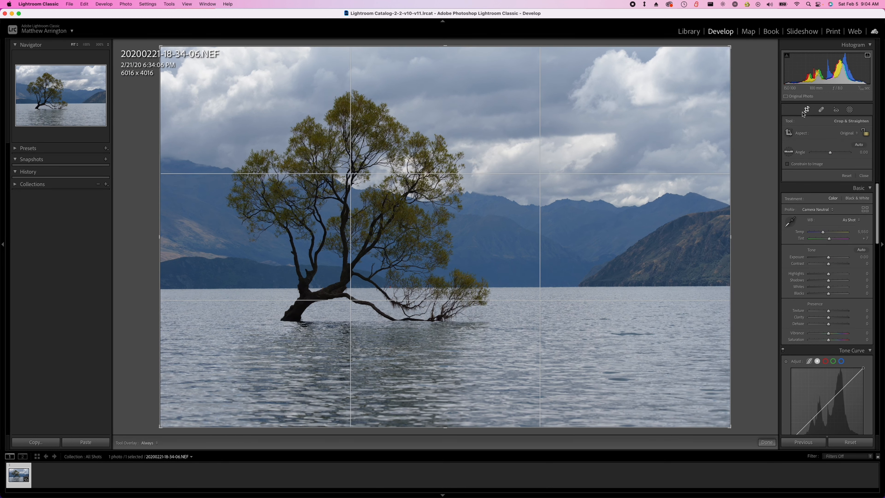
left_click(789, 152)
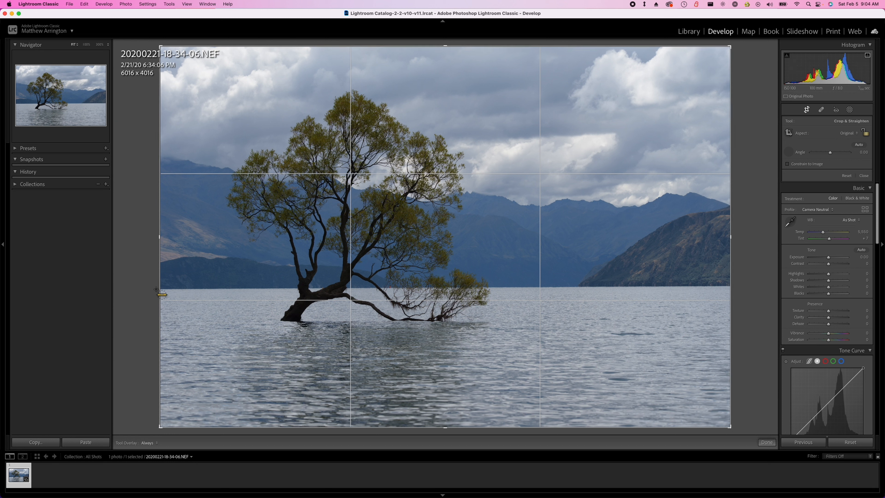
left_click_drag(156, 288, 746, 286)
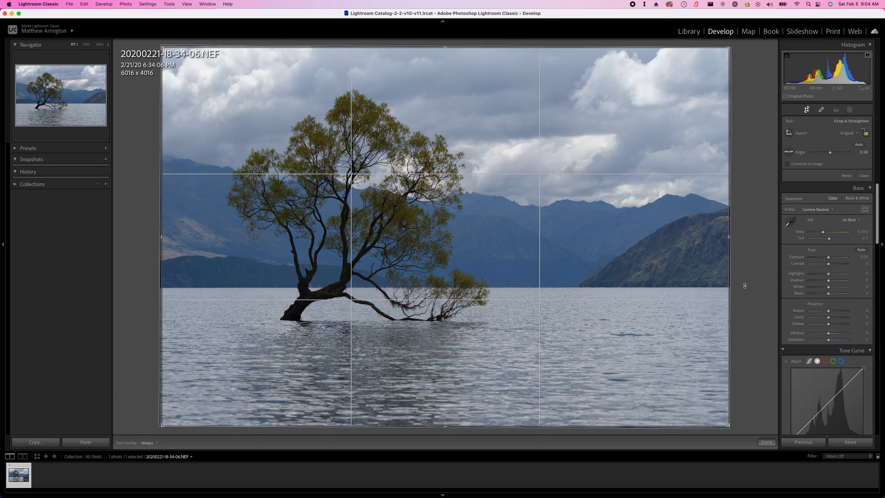
left_click(864, 175)
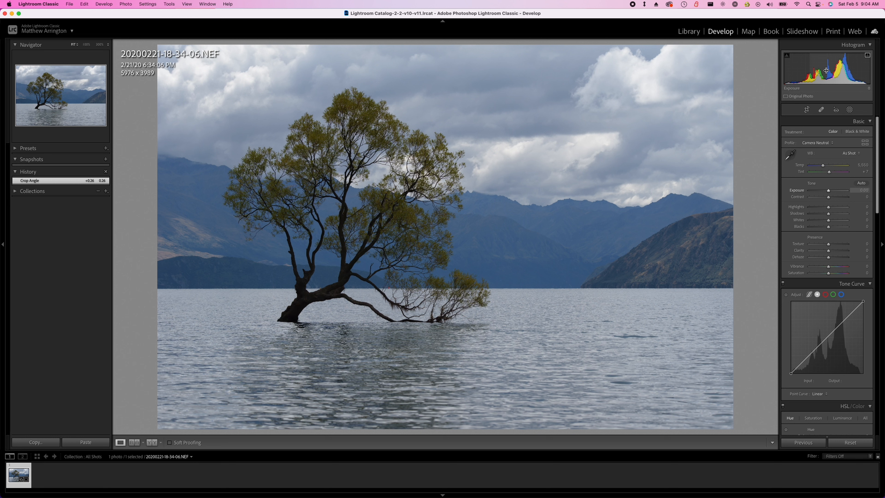
Raise the exposure to +0.36 and shape an S-shaped tone curve with a lowered shadow point and a highlight point at input 167, output 185
left_click_drag(836, 70, 843, 69)
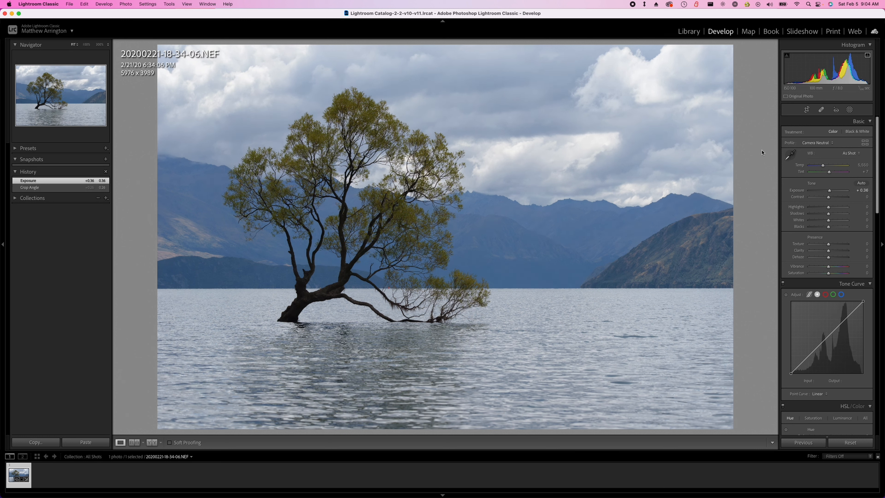
left_click_drag(879, 132, 879, 159)
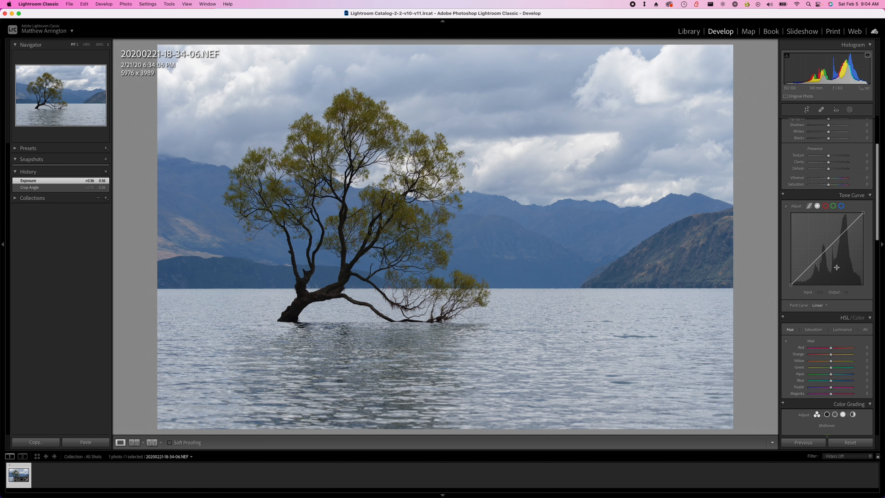
left_click(811, 265)
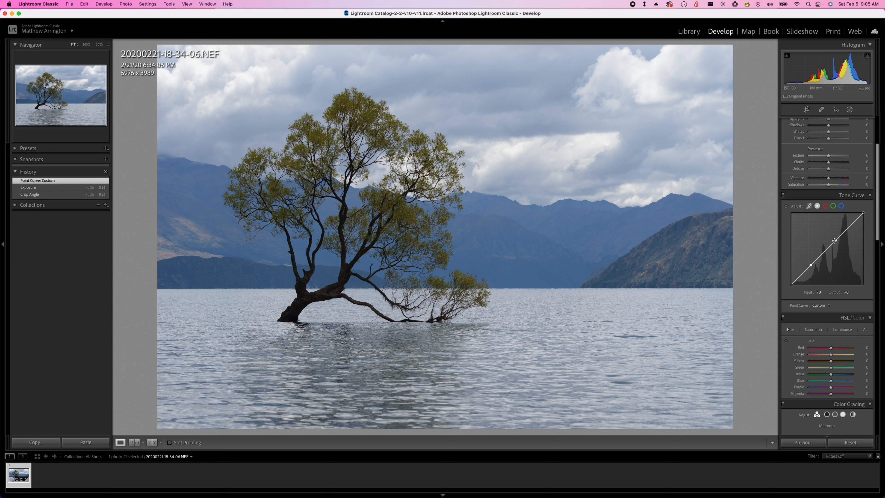
left_click(841, 234)
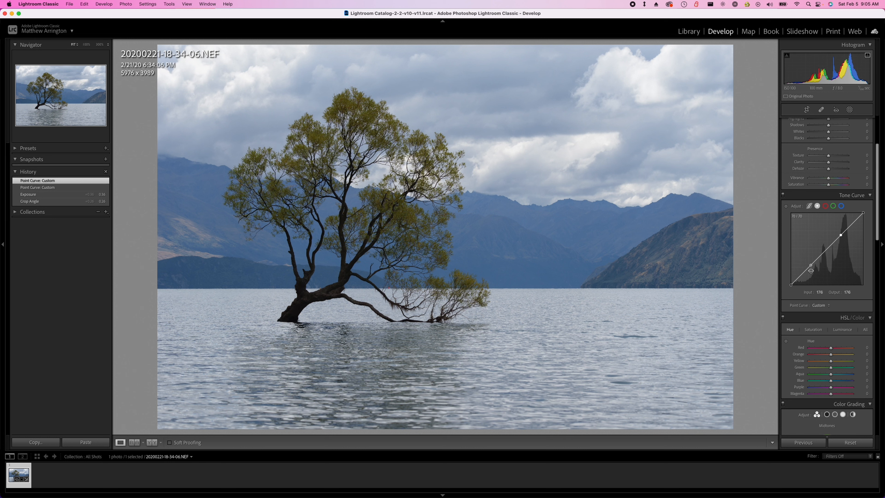
left_click_drag(811, 265, 811, 269)
left_click_drag(840, 238, 839, 233)
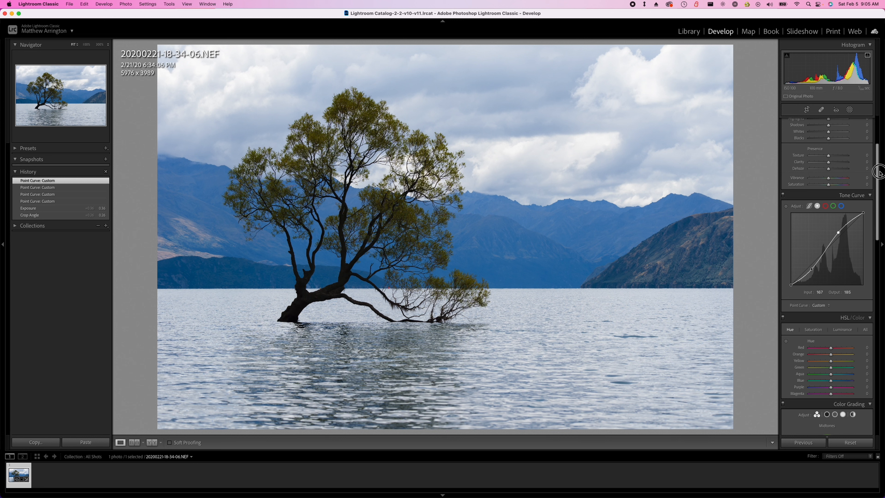
Convert the photo to black and white and set Blue to +66 in the Black & White Mix
left_click_drag(878, 170, 878, 134)
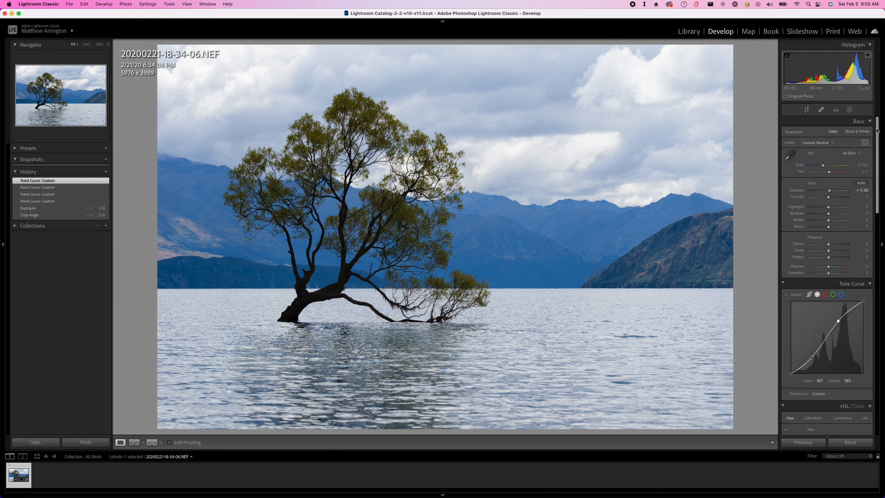
left_click(852, 132)
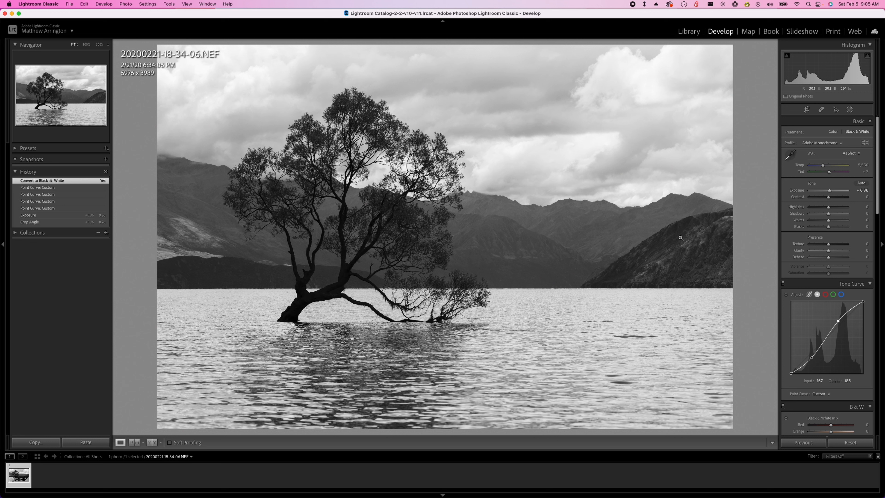
left_click_drag(877, 205, 882, 271)
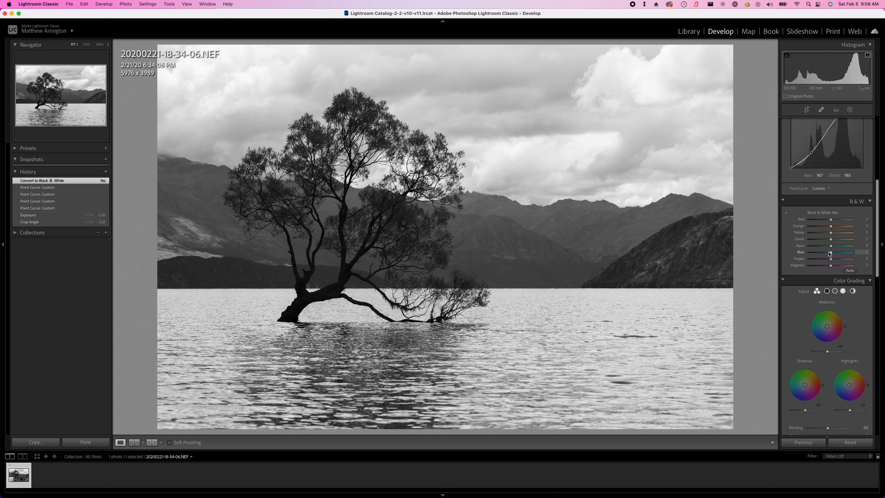
left_click_drag(832, 254, 844, 255)
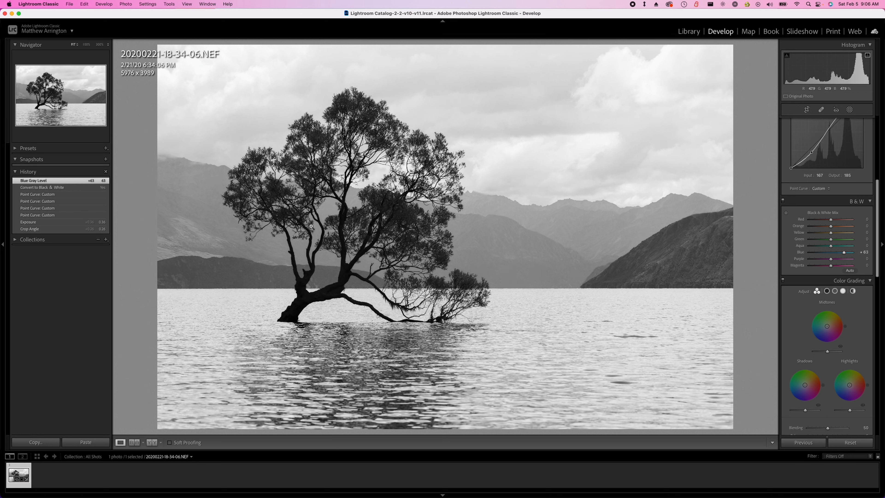
left_click_drag(844, 253, 878, 169)
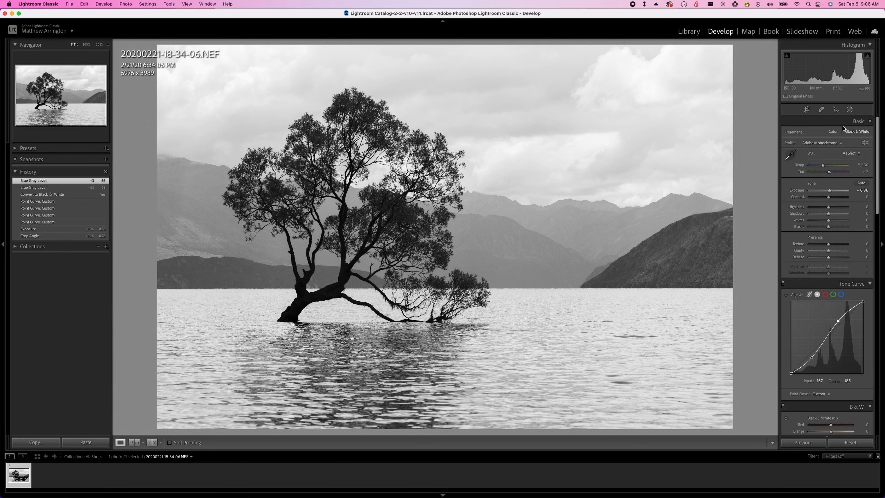
Raise the exposure to +0.52 and set Dehaze to -21 for a hazier, brighter background
left_click_drag(826, 70, 833, 69)
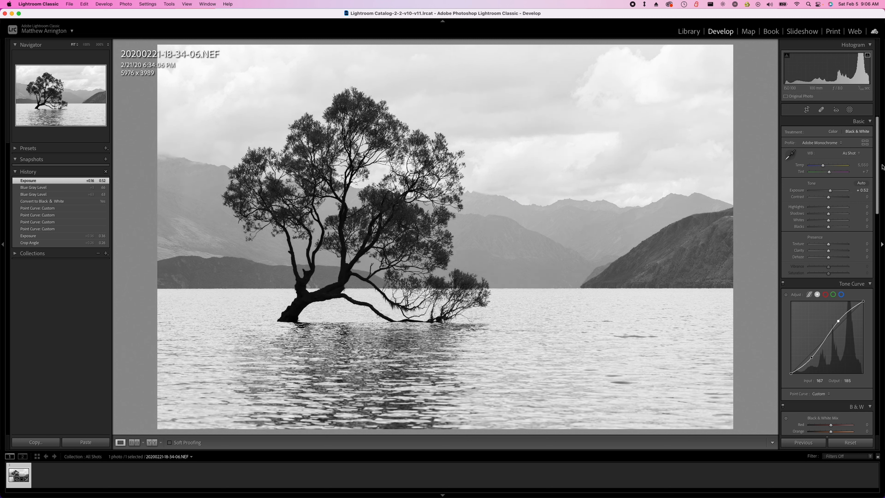
scroll(879, 162, "down", 3)
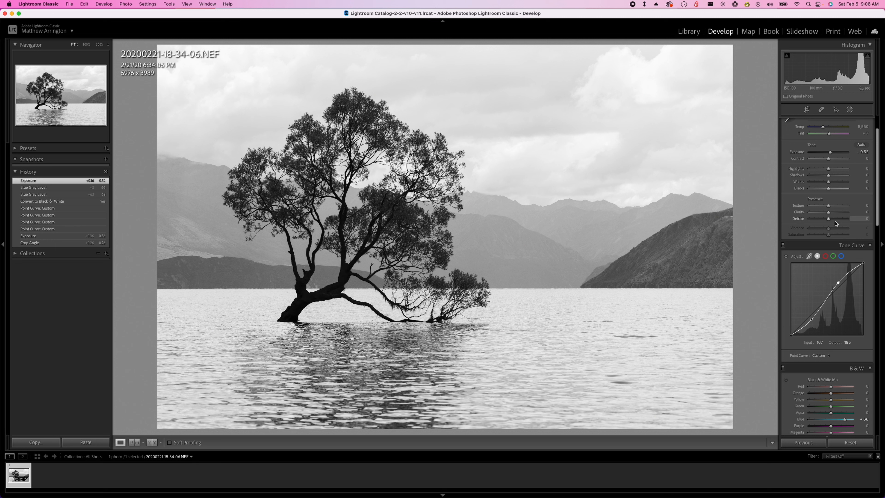
left_click(829, 220)
left_click_drag(829, 221, 824, 220)
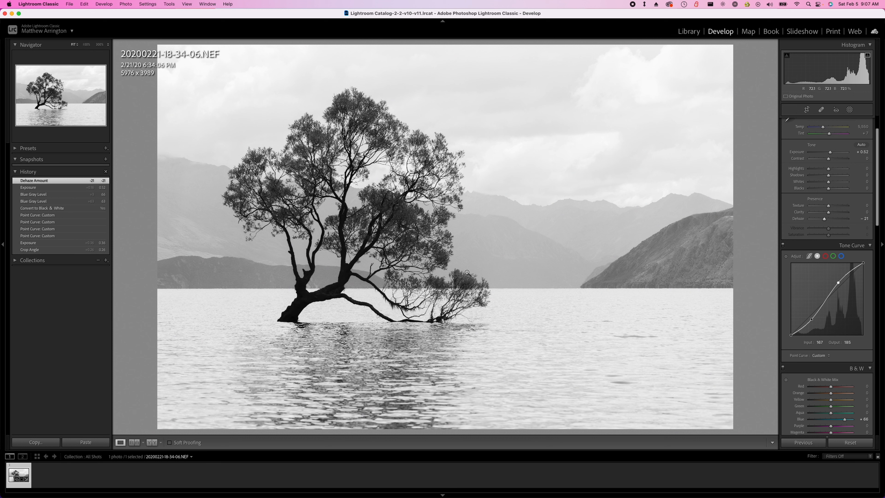
Lighten the tree's foliage by setting Green to +40 and Yellow to +67 in the Black & White Mix
scroll(879, 159, "down", 1)
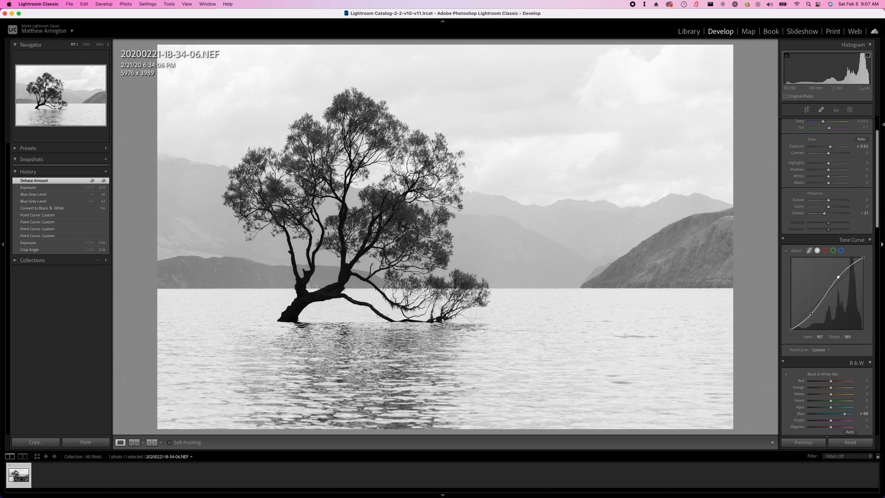
scroll(844, 201, "down", 5)
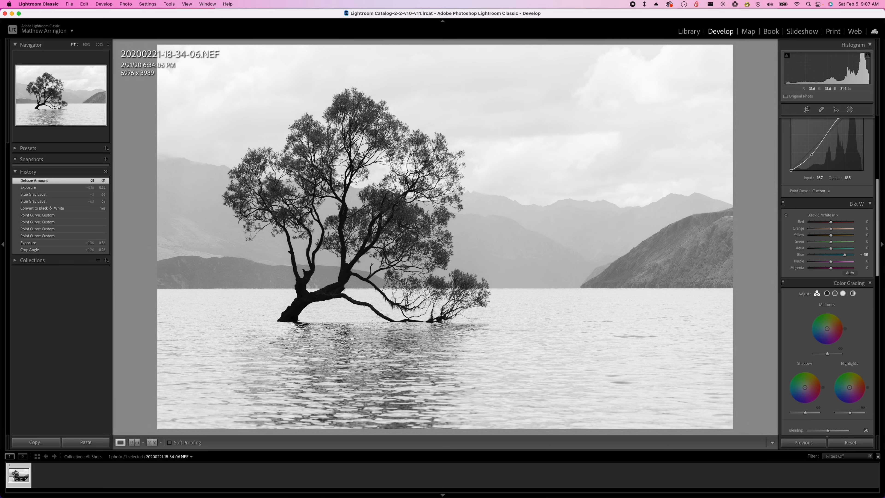
left_click(406, 191)
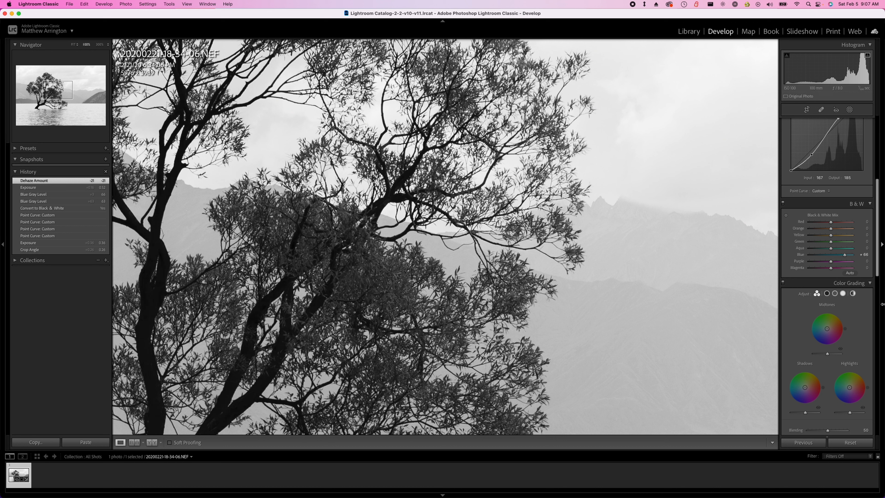
left_click_drag(831, 242, 839, 244)
mouse_move(840, 244)
left_mouse_down()
mouse_move(836, 236)
mouse_move(846, 237)
left_mouse_up()
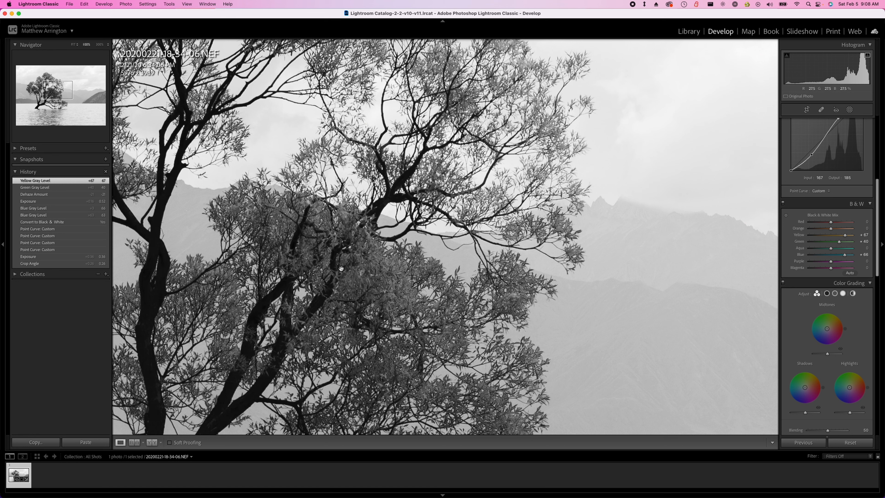
left_click(516, 261)
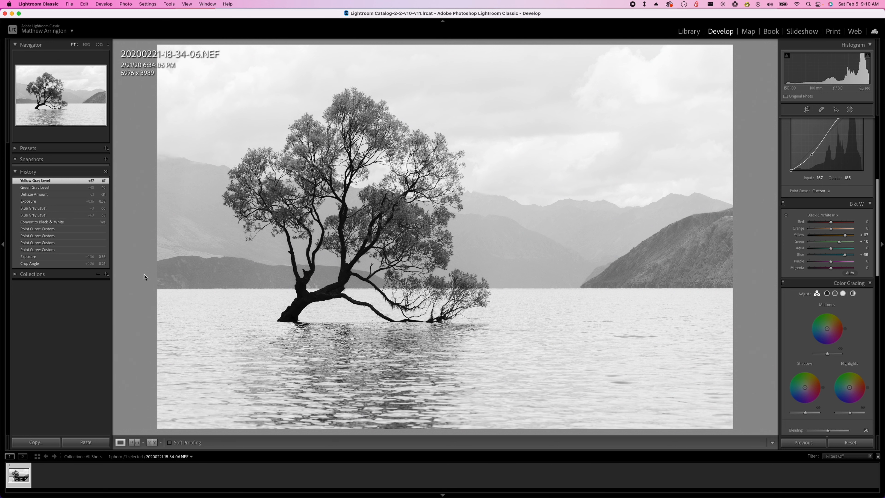
Compare the black-and-white edit with the original photo against a blacked-out interface, and restore the normal view
key("l")
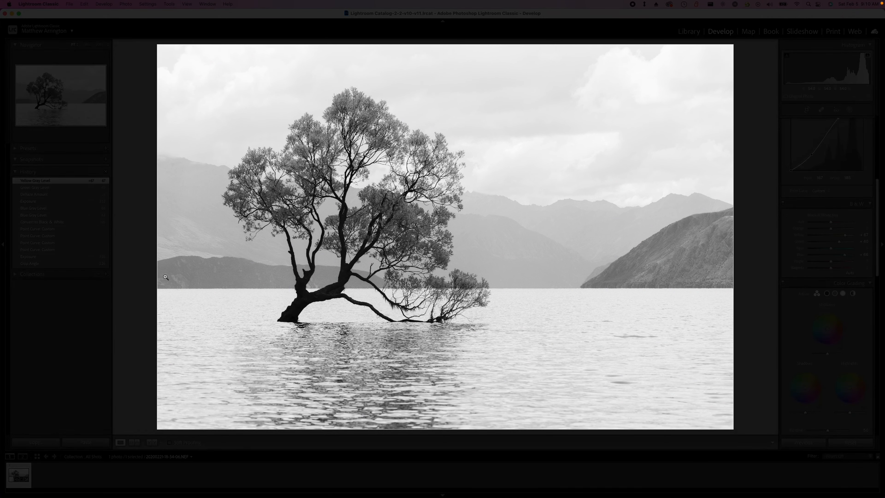
key("l")
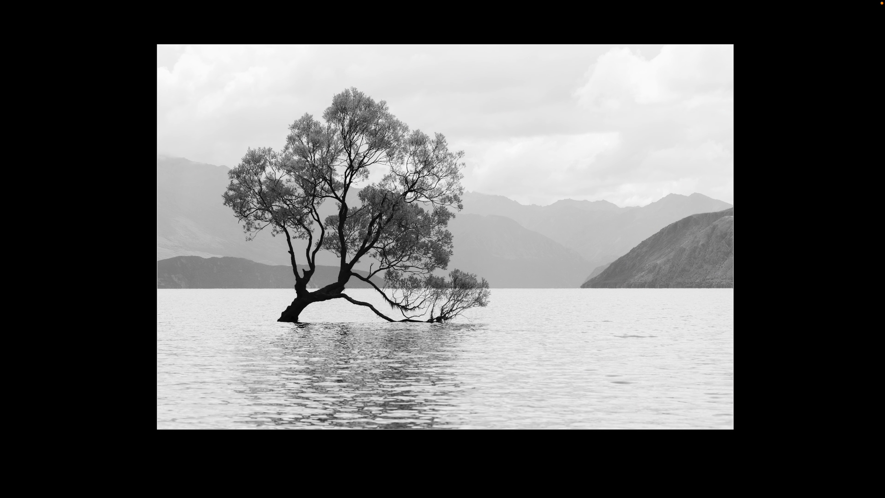
key("backslash")
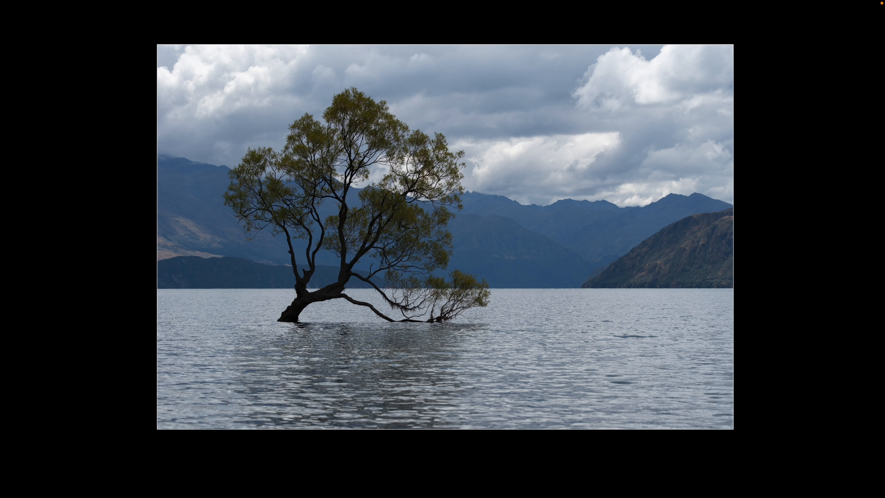
key("backslash")
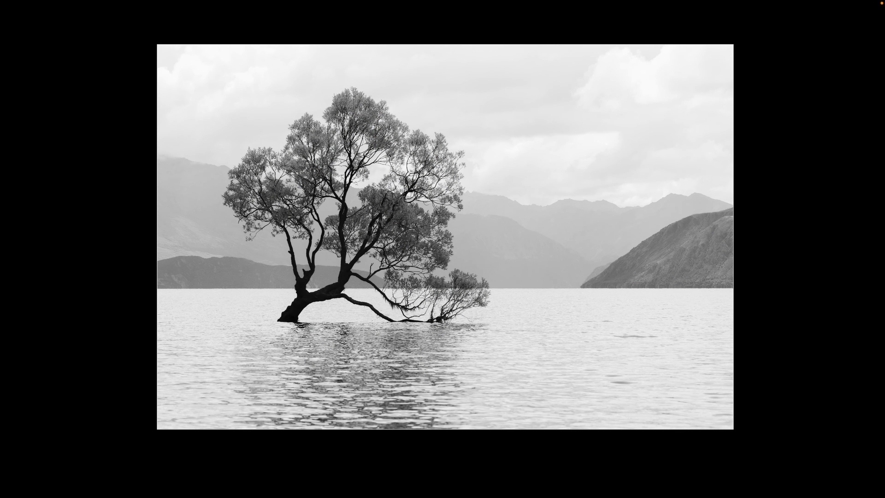
key("l")
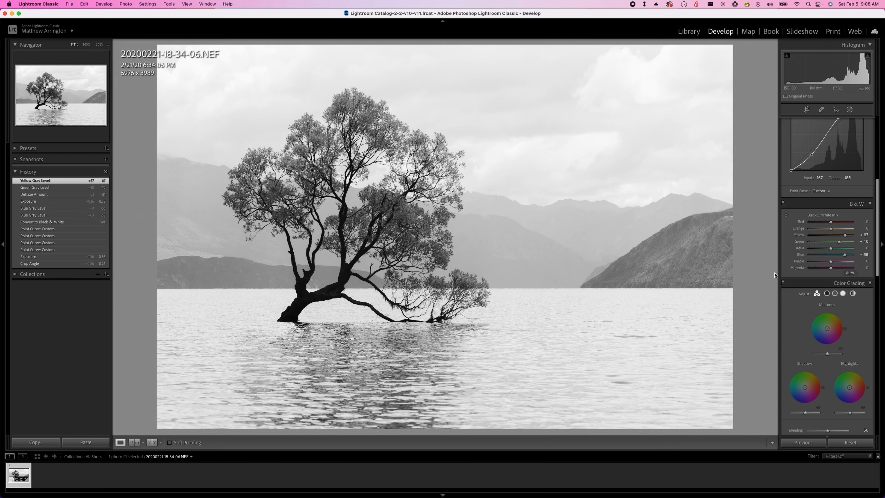